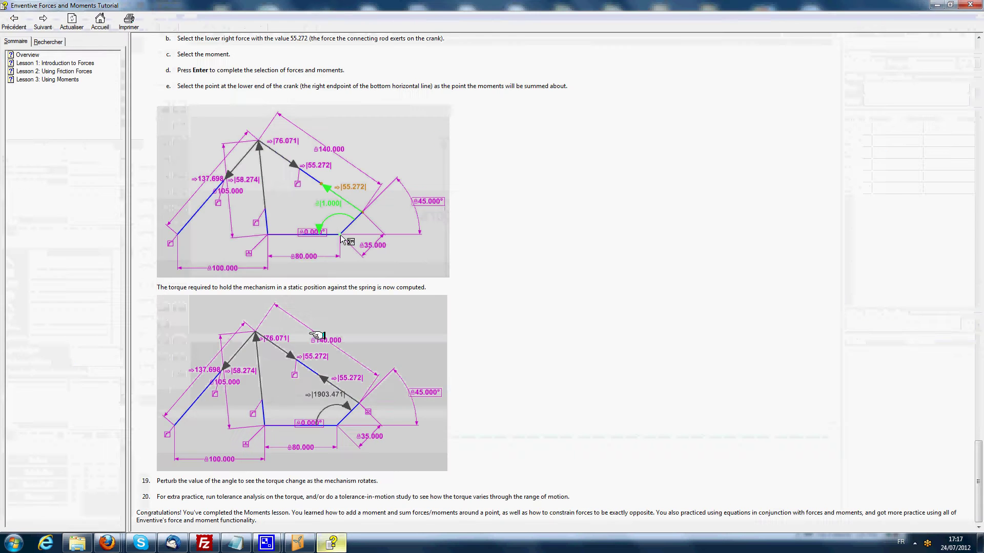
Back in the Enventive sketch, draw a line from the triangle's apex down to the left.
{"action": "scroll", "coordinate": [556, 282], "scroll_direction": "up", "scroll_amount": 6}
{"action": "scroll", "coordinate": [555, 282], "scroll_direction": "down", "scroll_amount": 6}
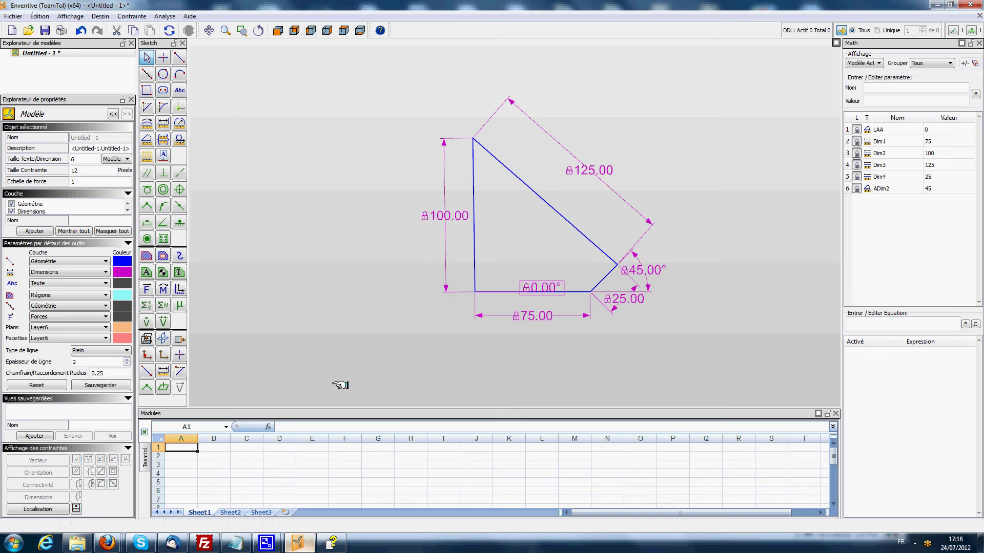
{"action": "left_click", "coordinate": [298, 543]}
{"action": "left_click", "coordinate": [179, 57]}
{"action": "left_click", "coordinate": [472, 139]}
{"action": "left_click", "coordinate": [303, 301]}
{"action": "key", "text": "Escape"}
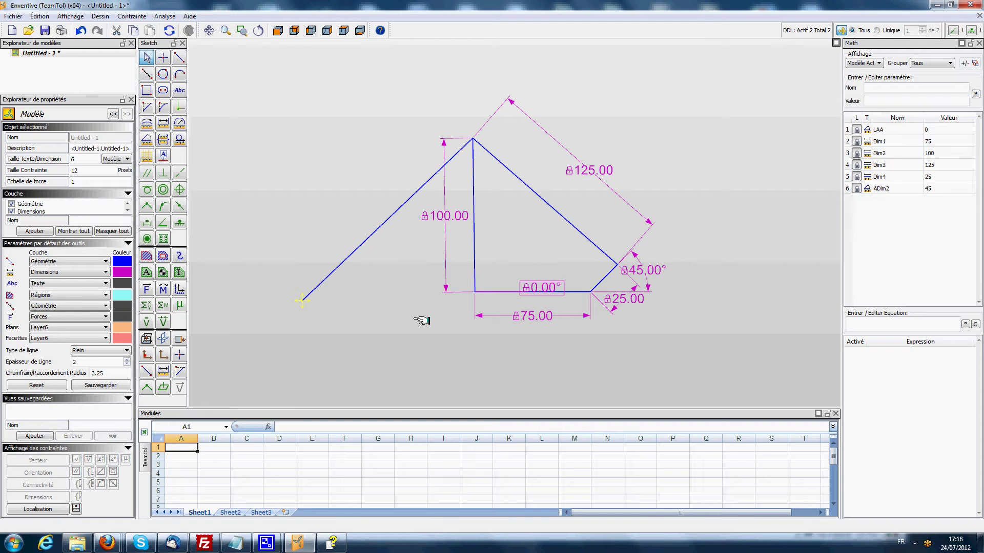
Constrain the new line's lower endpoint onto the bottom line's extension with Point on Object.
{"action": "left_click", "coordinate": [163, 206]}
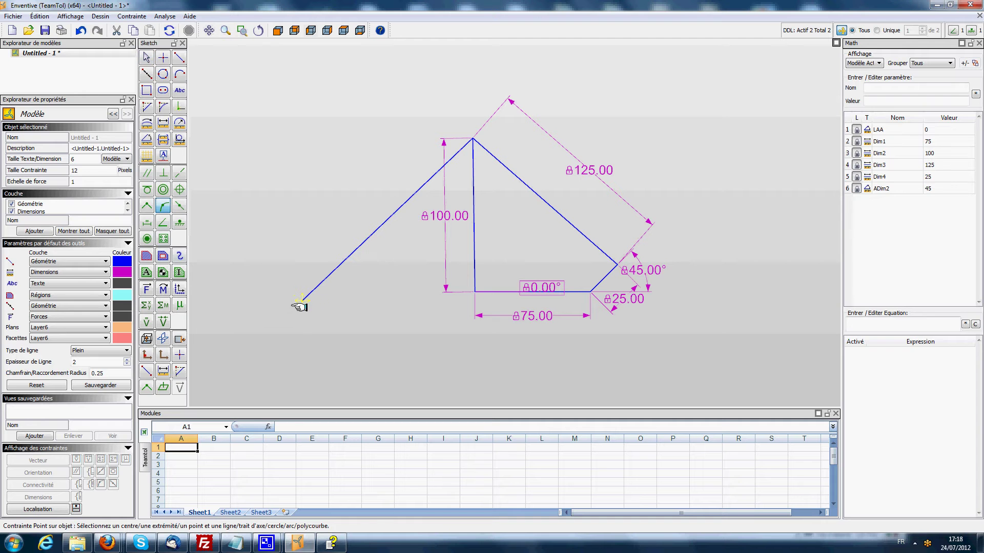
{"action": "left_click", "coordinate": [302, 302]}
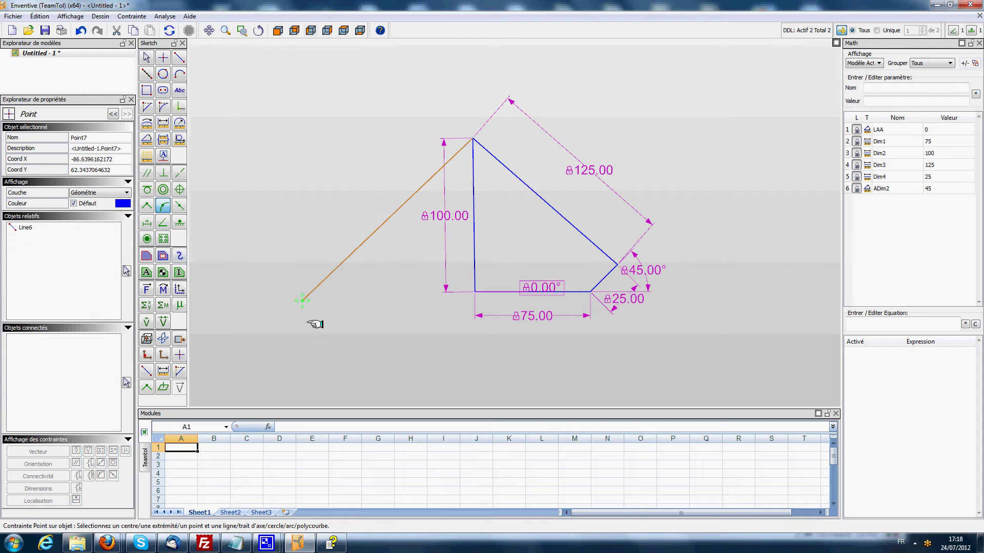
{"action": "left_click", "coordinate": [507, 293]}
{"action": "key", "text": "Escape"}
Dimension the left span between the slanted and vertical lines and change it from 112.17 to 100.
{"action": "left_click", "coordinate": [163, 123]}
{"action": "left_click", "coordinate": [302, 292]}
{"action": "left_click", "coordinate": [471, 291]}
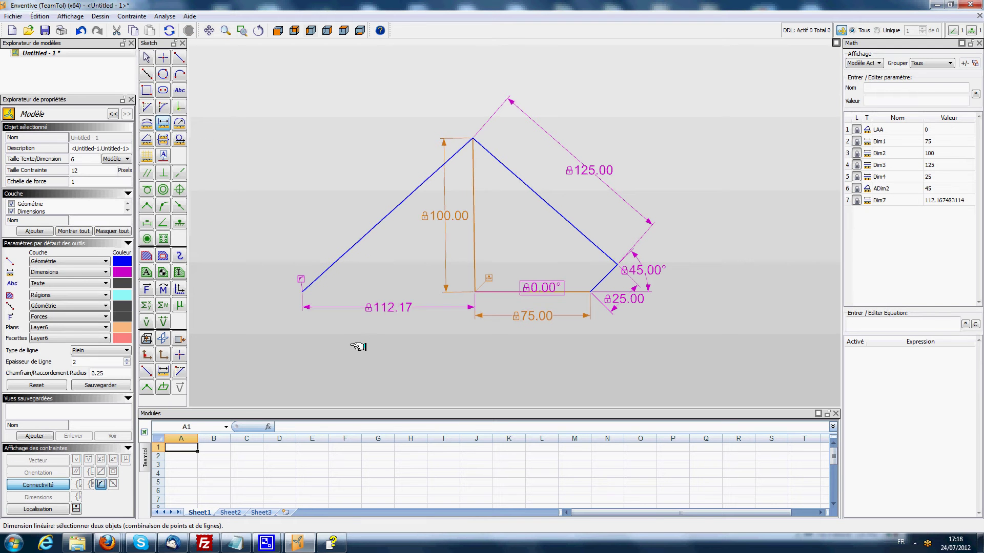
{"action": "left_click", "coordinate": [146, 57]}
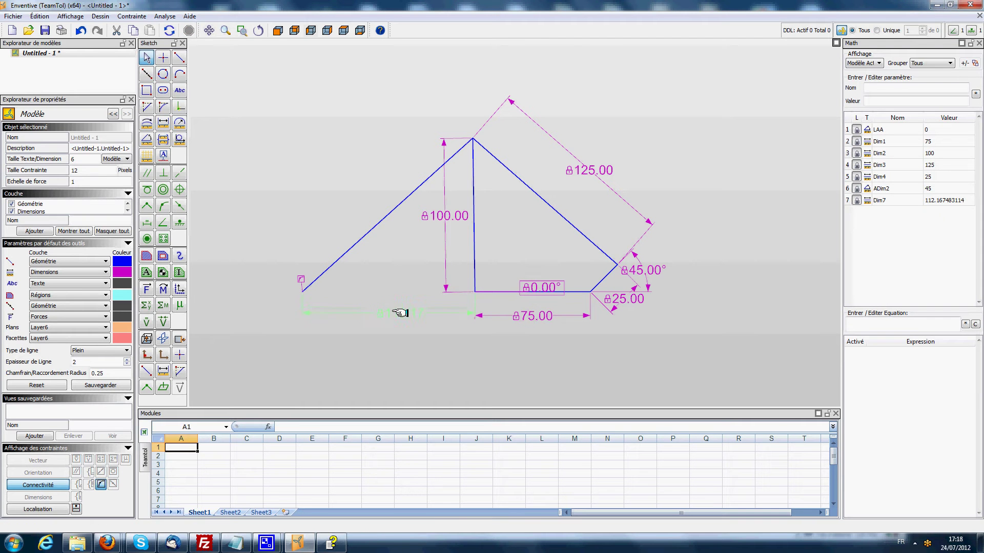
{"action": "left_click", "coordinate": [385, 311]}
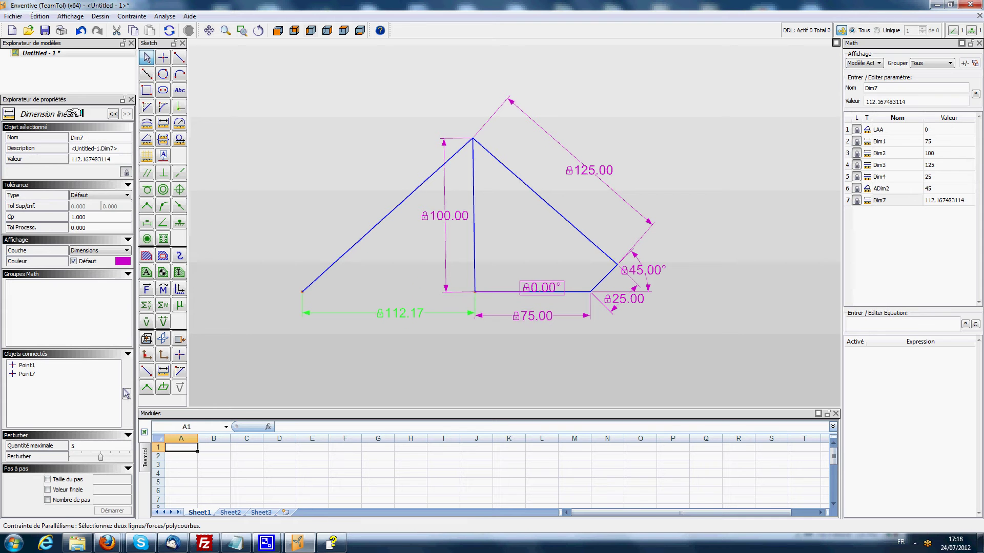
{"action": "left_click", "coordinate": [110, 159]}
{"action": "left_click_drag", "start_coordinate": [111, 159], "coordinate": [7, 157]}
{"action": "type", "text": "100"}
{"action": "key", "text": "Return"}
Add a force from the apex along the left line and rename its parameter SF.
{"action": "left_click", "coordinate": [356, 163]}
{"action": "left_click", "coordinate": [146, 289]}
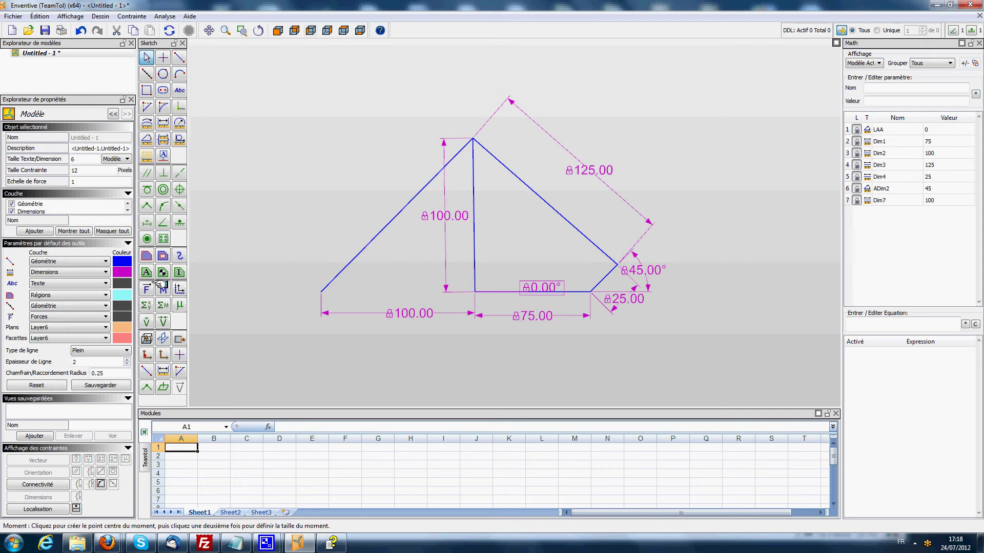
{"action": "left_click", "coordinate": [473, 139]}
{"action": "left_click", "coordinate": [385, 226]}
{"action": "key", "text": "Escape"}
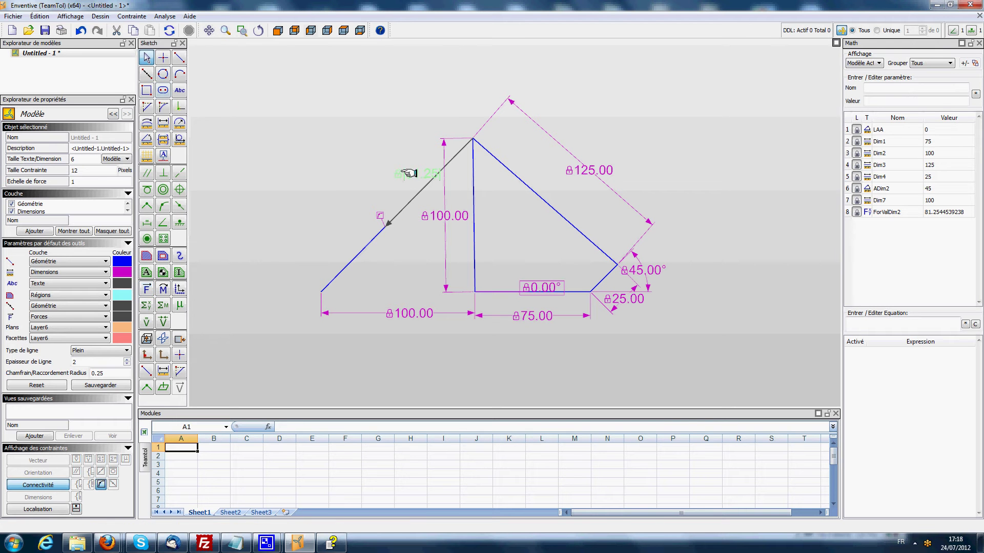
{"action": "left_click", "coordinate": [409, 173]}
{"action": "double_click", "coordinate": [894, 212]}
{"action": "type", "text": "SF"}
{"action": "key", "text": "Return"}
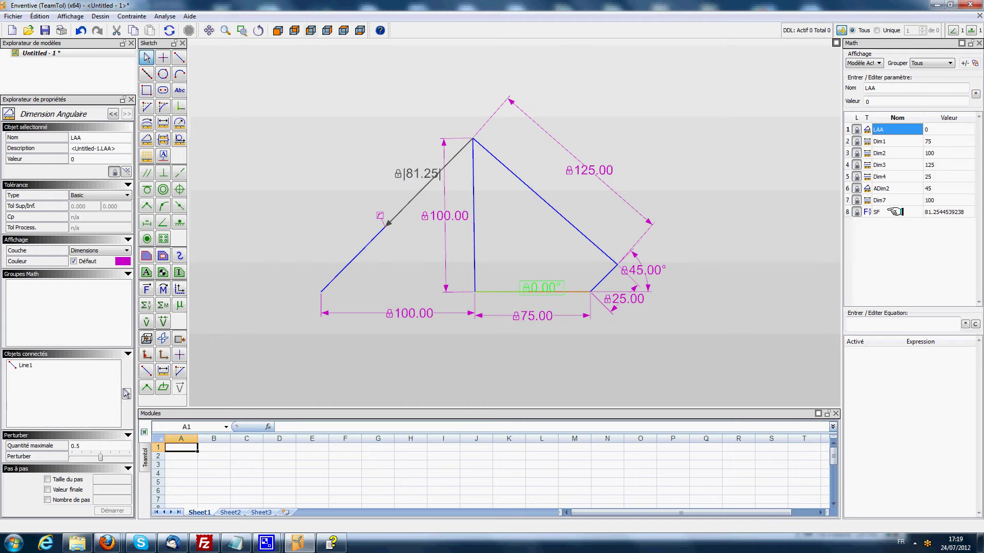
{"action": "left_click", "coordinate": [889, 212]}
{"action": "left_click", "coordinate": [656, 112]}
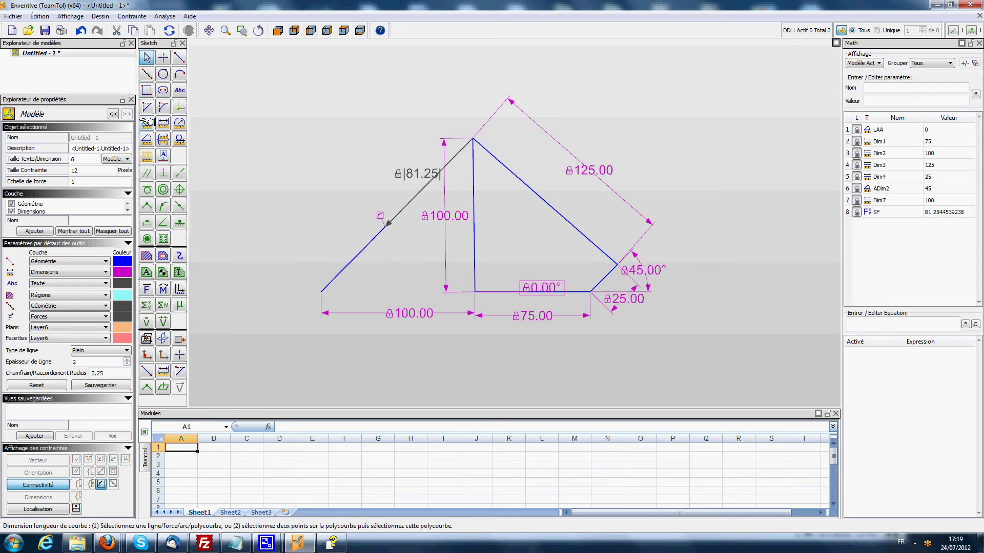
Dimension the left line's 140.43 length and rename that dimension SL.
{"action": "left_click", "coordinate": [370, 240]}
{"action": "left_click", "coordinate": [282, 176]}
{"action": "left_click", "coordinate": [146, 58]}
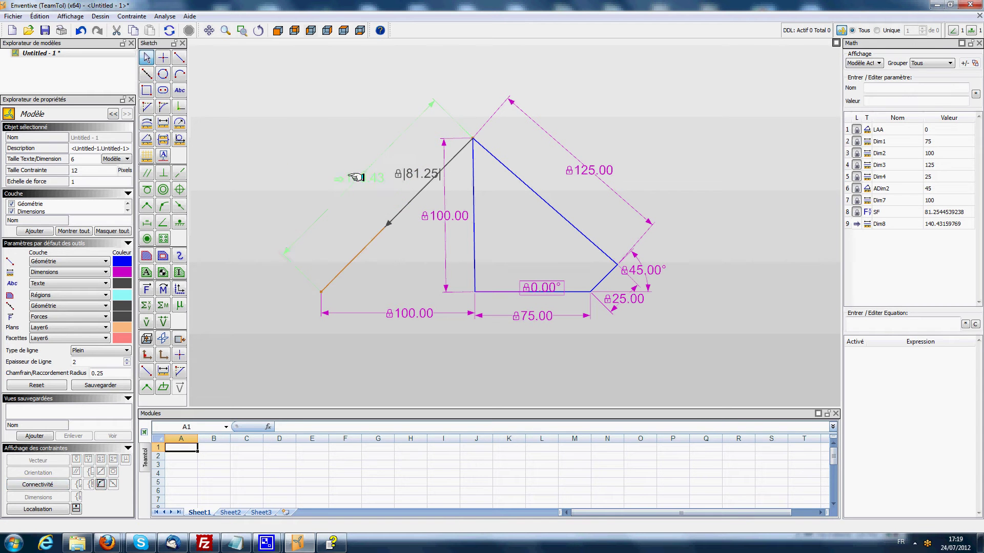
{"action": "left_click", "coordinate": [359, 178]}
{"action": "left_click", "coordinate": [891, 224]}
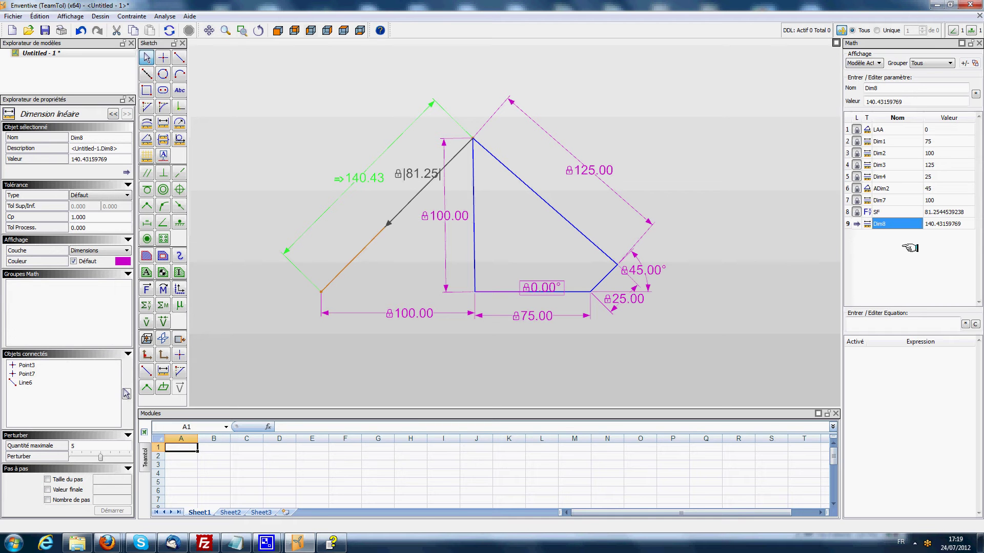
{"action": "type", "text": "SL"}
{"action": "key", "text": "Return"}
{"action": "left_click", "coordinate": [879, 222]}
{"action": "left_click", "coordinate": [625, 103]}
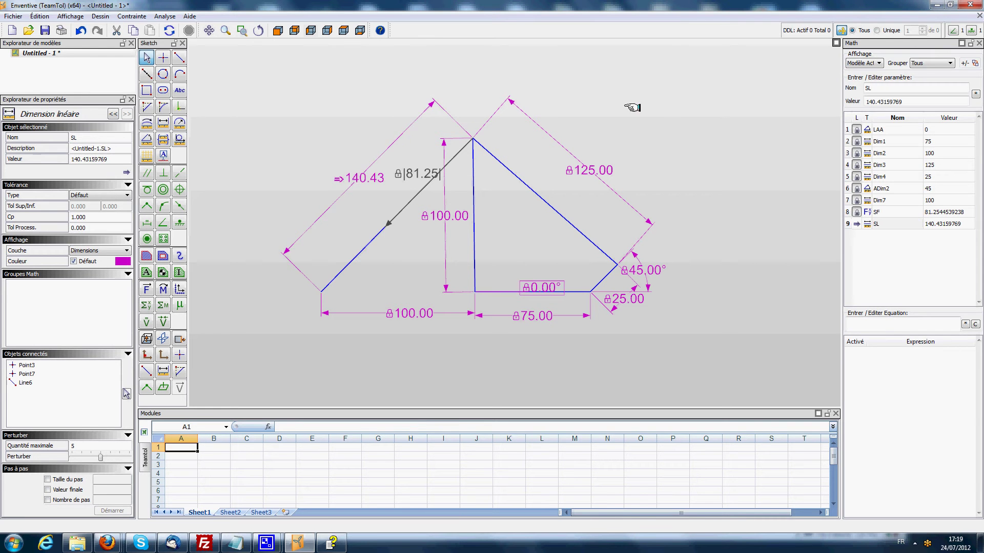
Add user parameter K with value 1.5 and FL with value 90 in the Math panel.
{"action": "left_click", "coordinate": [881, 87]}
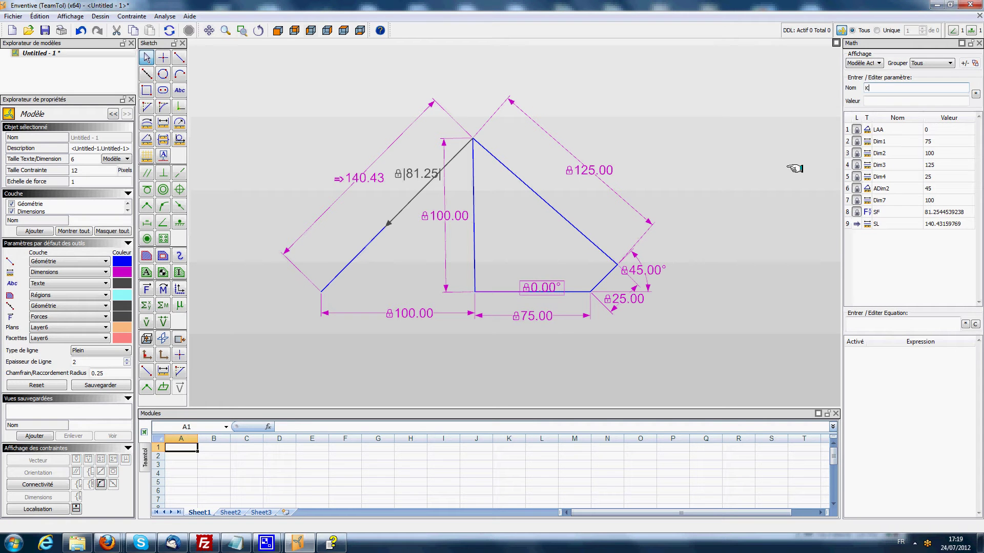
{"action": "key", "text": "Tab"}
{"action": "key", "text": "Return"}
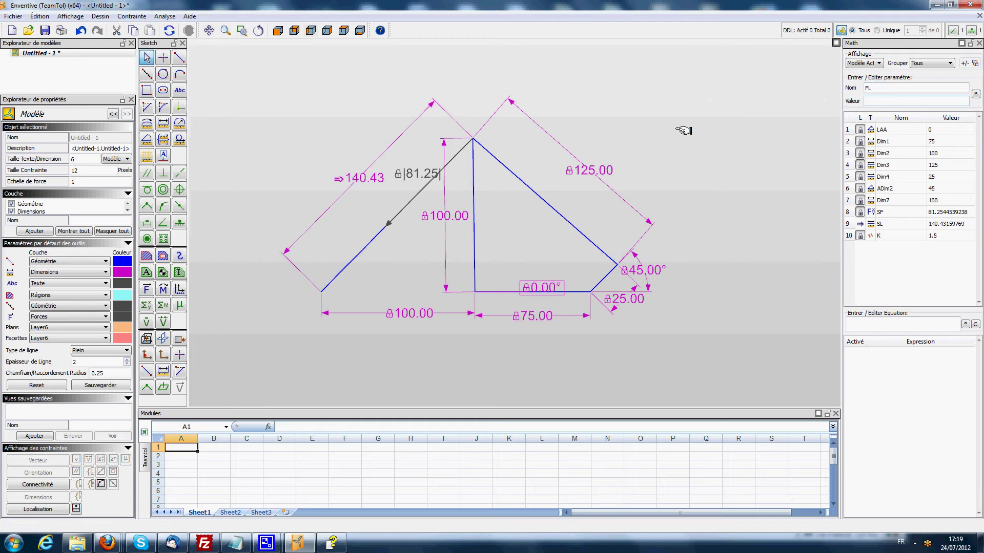
{"action": "key", "text": "Return"}
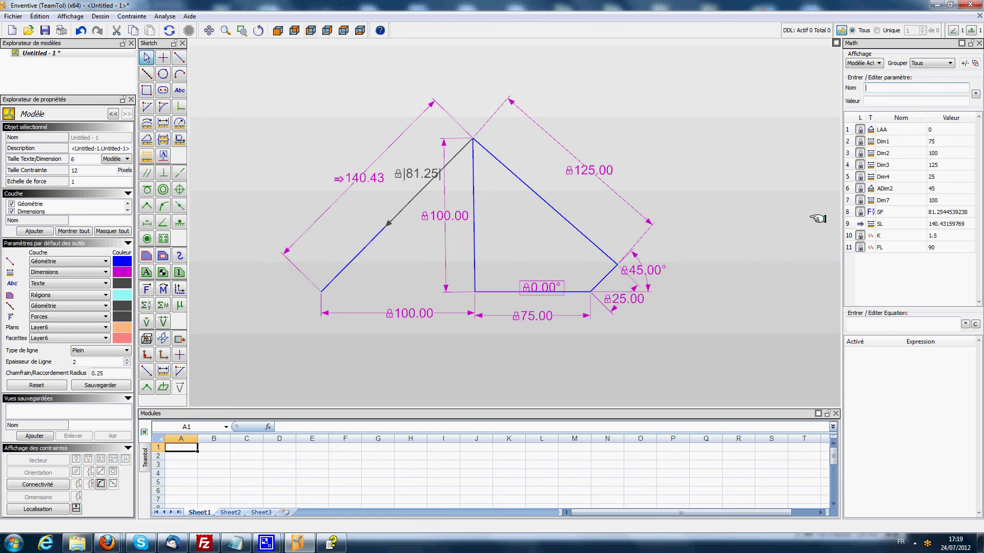
Drive SF with the equation SF=K*(SL-FL), making the spring force 75.65.
{"action": "left_click", "coordinate": [854, 211]}
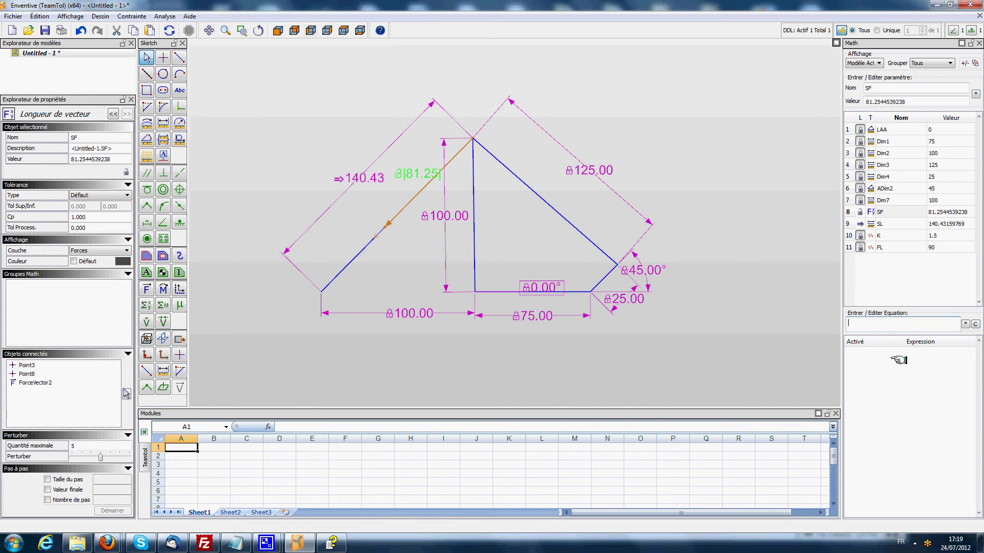
{"action": "type", "text": "SF"}
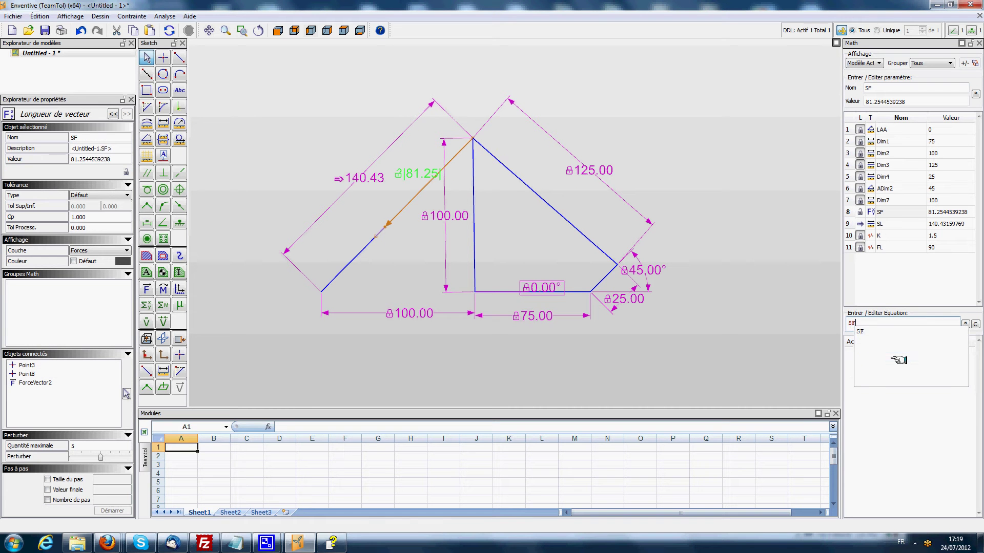
{"action": "type", "text": "=K*"}
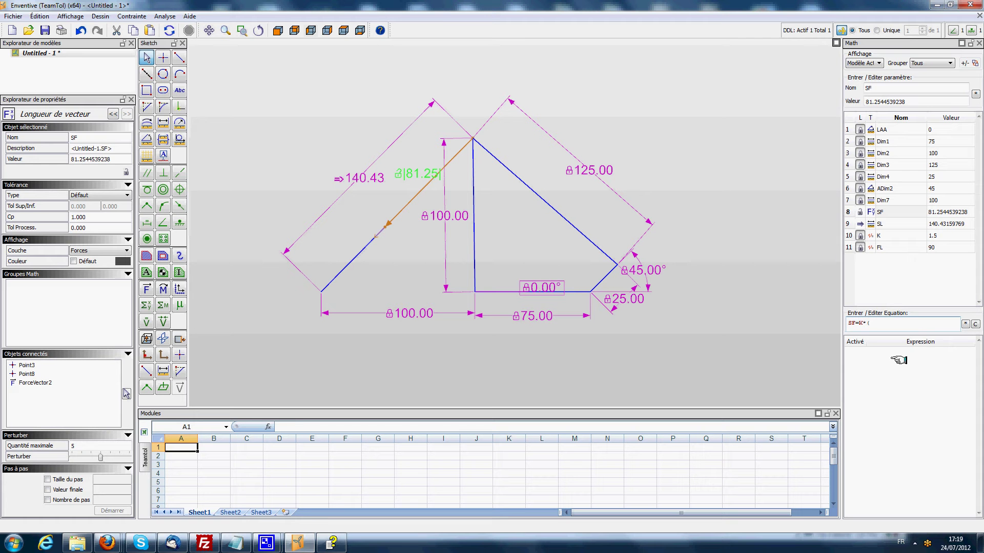
{"action": "type", "text": " (SL"}
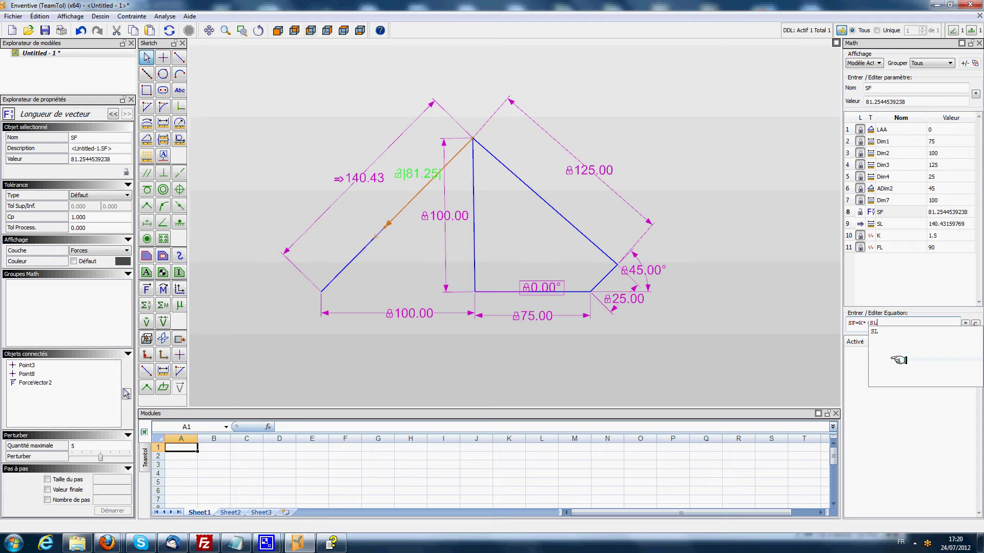
{"action": "type", "text": "-FL)"}
{"action": "key", "text": "Return"}
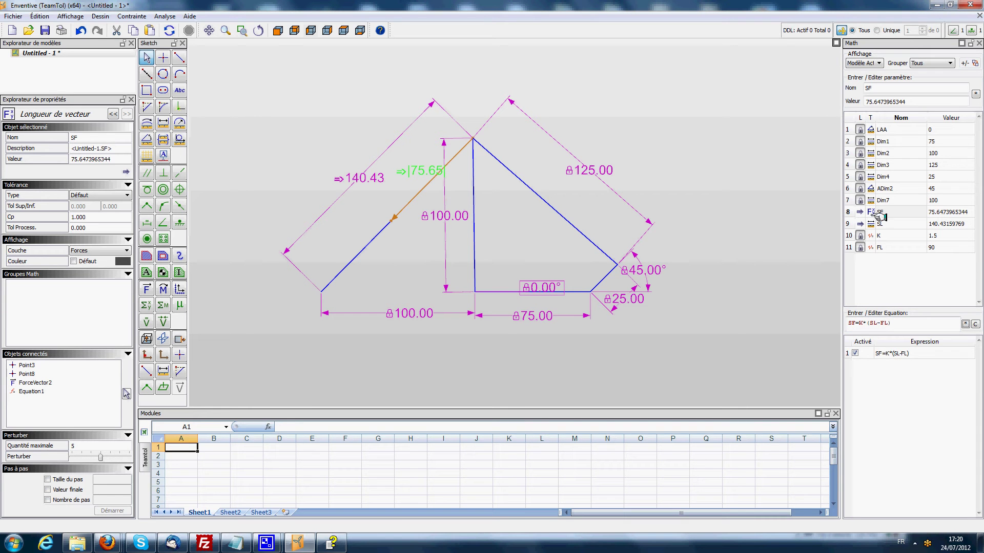
{"action": "left_click", "coordinate": [901, 354]}
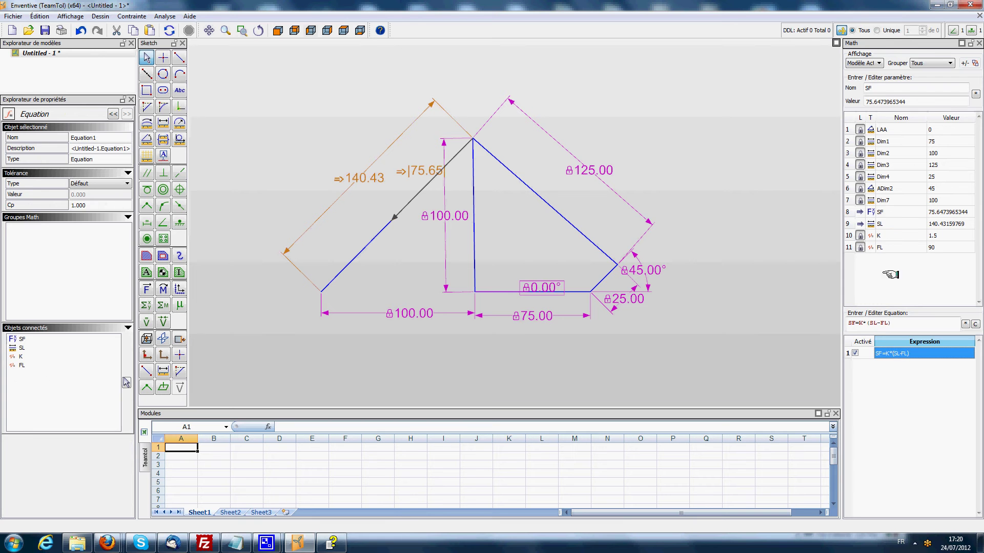
{"action": "left_click", "coordinate": [881, 212]}
{"action": "left_click", "coordinate": [722, 105]}
Add two forces at the top joint, one along the vertical link and one along the right link.
{"action": "middle_click_drag", "start_coordinate": [687, 140], "coordinate": [669, 146]}
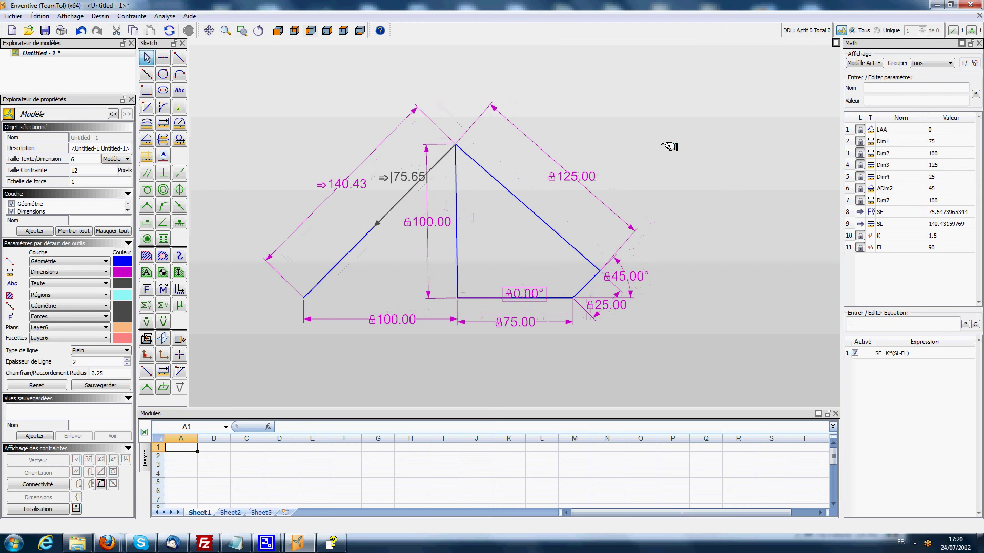
{"action": "left_click", "coordinate": [147, 290]}
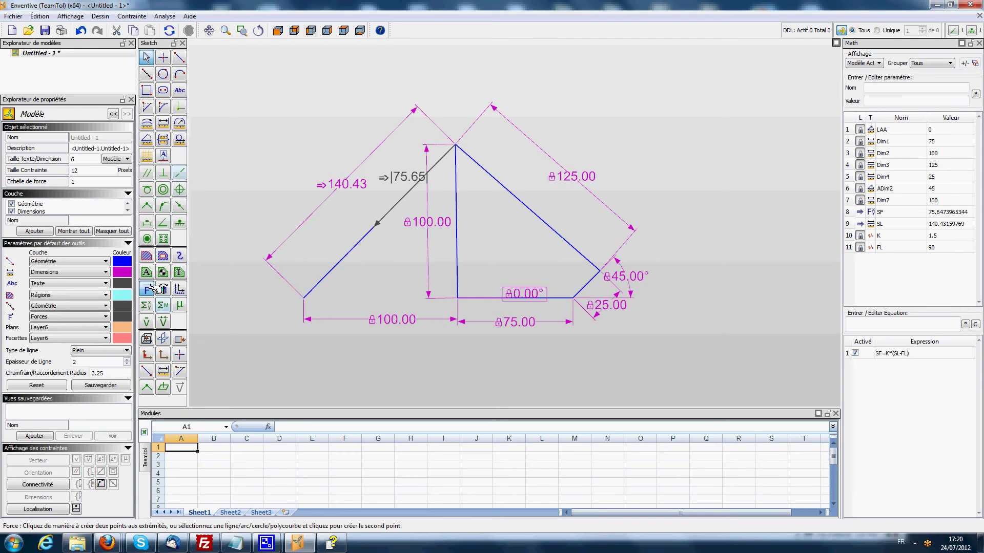
{"action": "left_click", "coordinate": [459, 226]}
{"action": "left_click", "coordinate": [456, 146]}
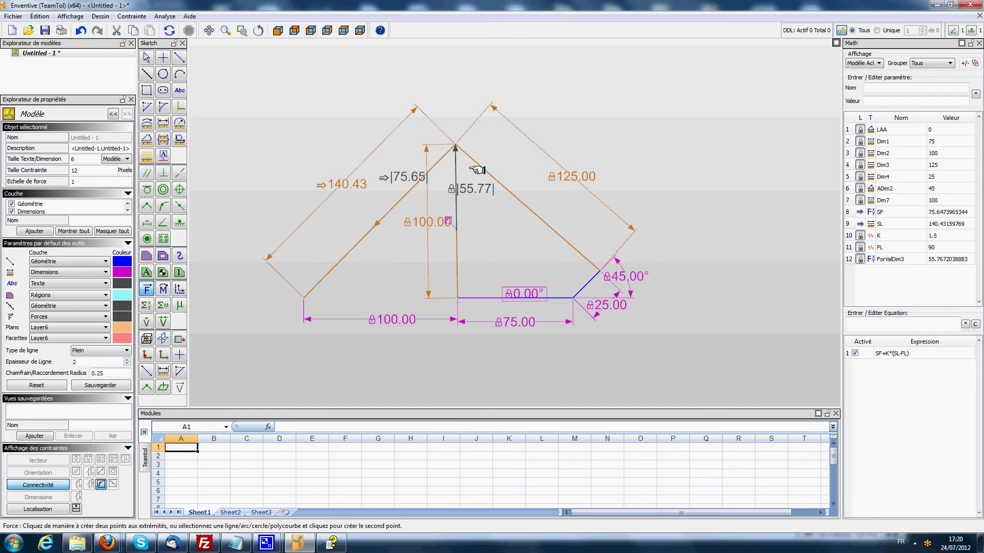
{"action": "left_click", "coordinate": [456, 148]}
{"action": "left_click", "coordinate": [526, 207]}
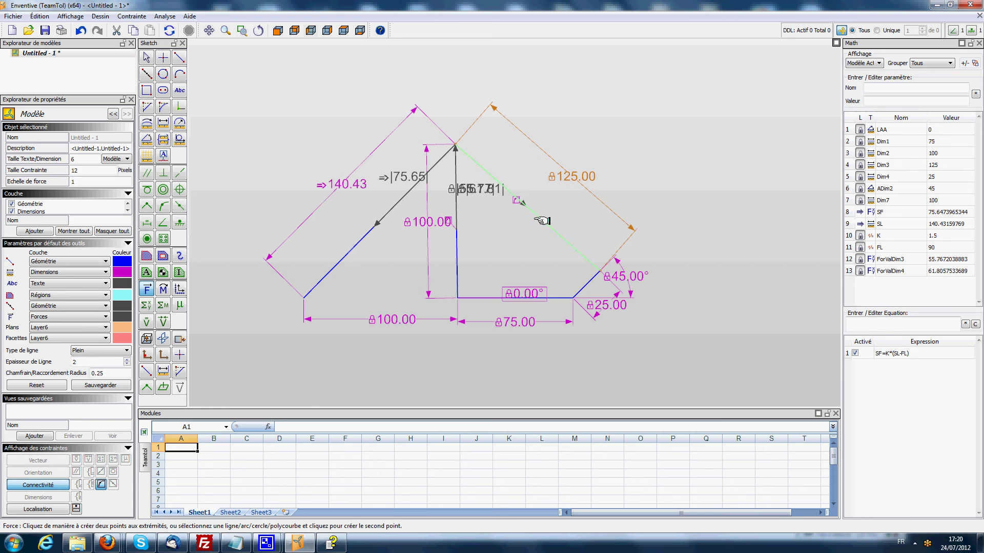
{"action": "key", "text": "Escape"}
Unlock the 55.77 and 61.81 force values so they can vary.
{"action": "scroll", "coordinate": [487, 257], "scroll_direction": "up", "scroll_amount": 4}
{"action": "left_click_drag", "start_coordinate": [451, 111], "coordinate": [391, 149]}
{"action": "right_click", "coordinate": [433, 150]}
{"action": "left_click", "coordinate": [479, 183]}
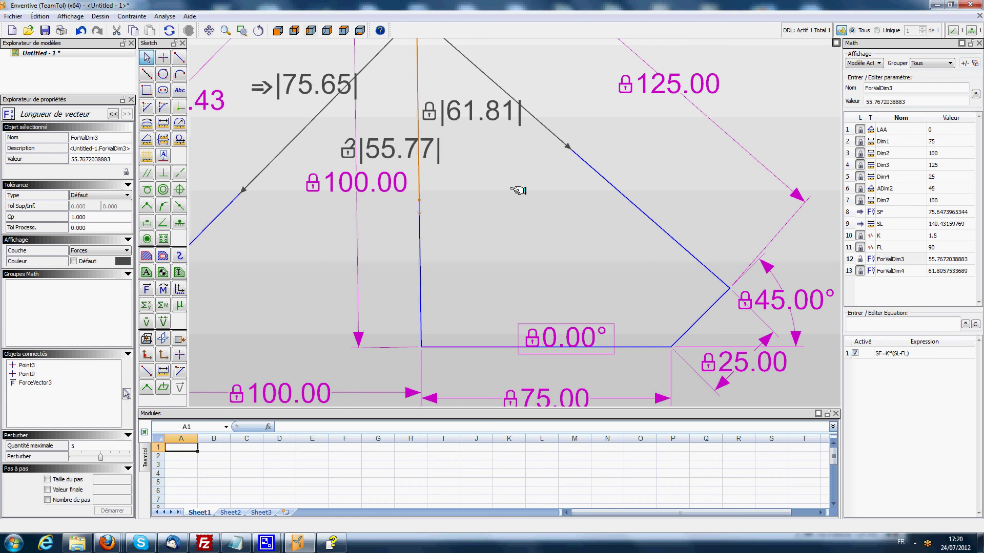
{"action": "right_click", "coordinate": [468, 111]}
{"action": "left_click", "coordinate": [514, 147]}
Apply a zero-sum force balance to the spring, vertical-link and right-link forces at the joint.
{"action": "scroll", "coordinate": [486, 178], "scroll_direction": "down", "scroll_amount": 1}
{"action": "middle_click_drag", "start_coordinate": [490, 190], "coordinate": [499, 221]}
{"action": "key", "text": "f"}
{"action": "left_click", "coordinate": [398, 114]}
{"action": "left_click", "coordinate": [438, 109]}
{"action": "left_click", "coordinate": [460, 98]}
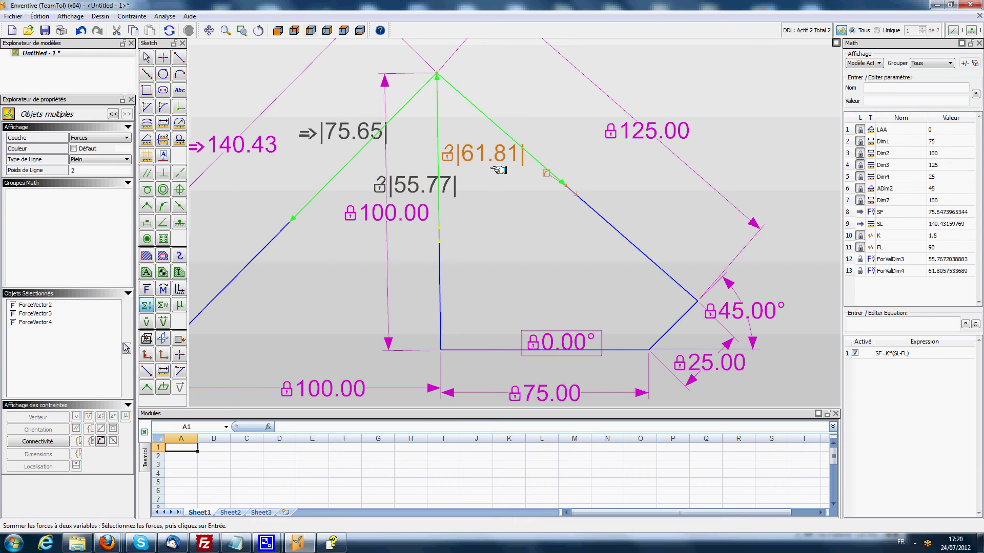
{"action": "key", "text": "Return"}
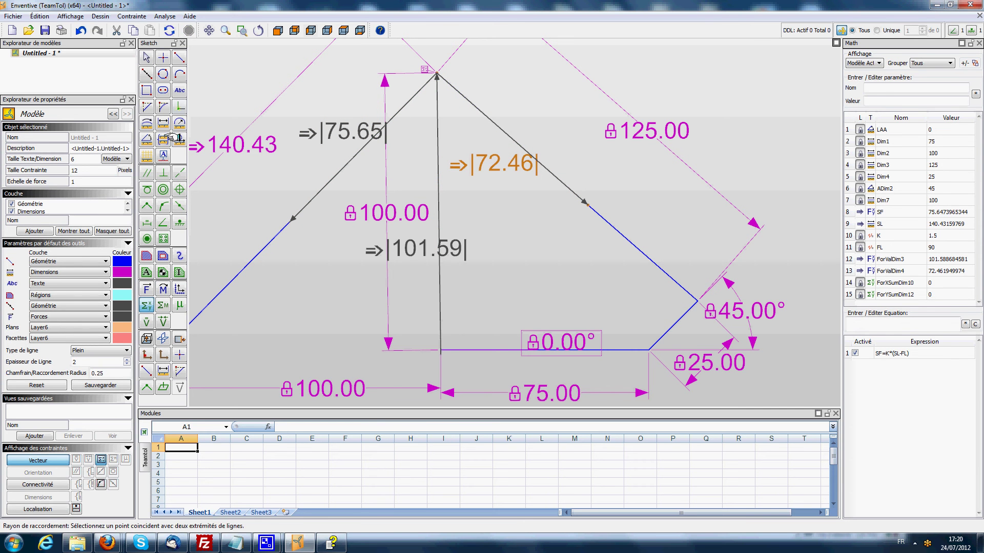
Add a force at the right link's lower end, opposed to the upper 72.46 force.
{"action": "left_click", "coordinate": [147, 289]}
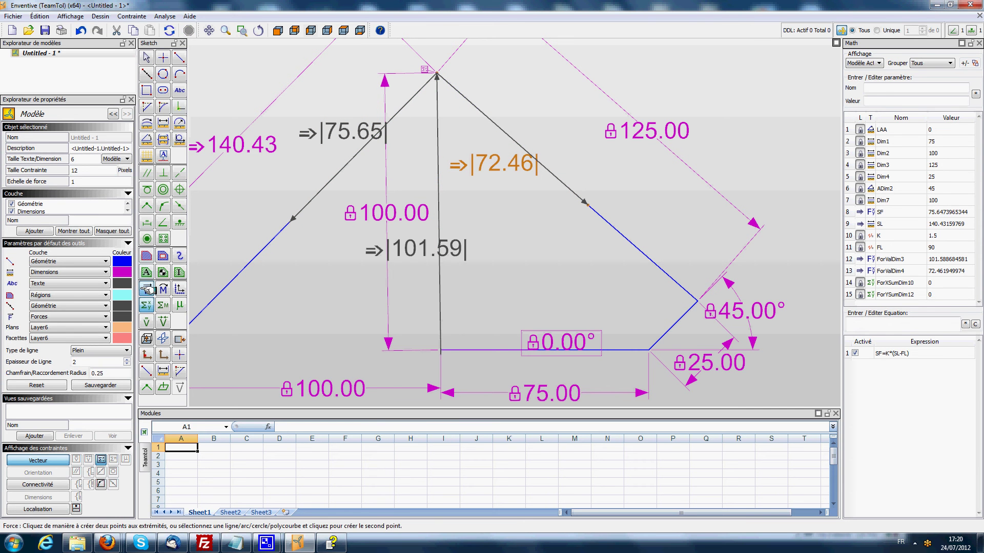
{"action": "left_click", "coordinate": [696, 299]}
{"action": "left_click", "coordinate": [589, 159]}
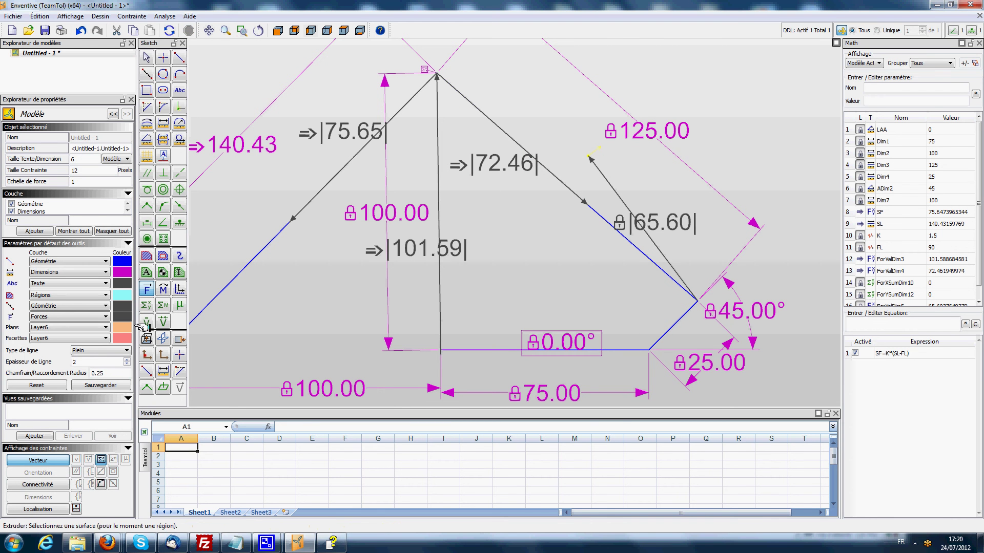
{"action": "left_click", "coordinate": [163, 321]}
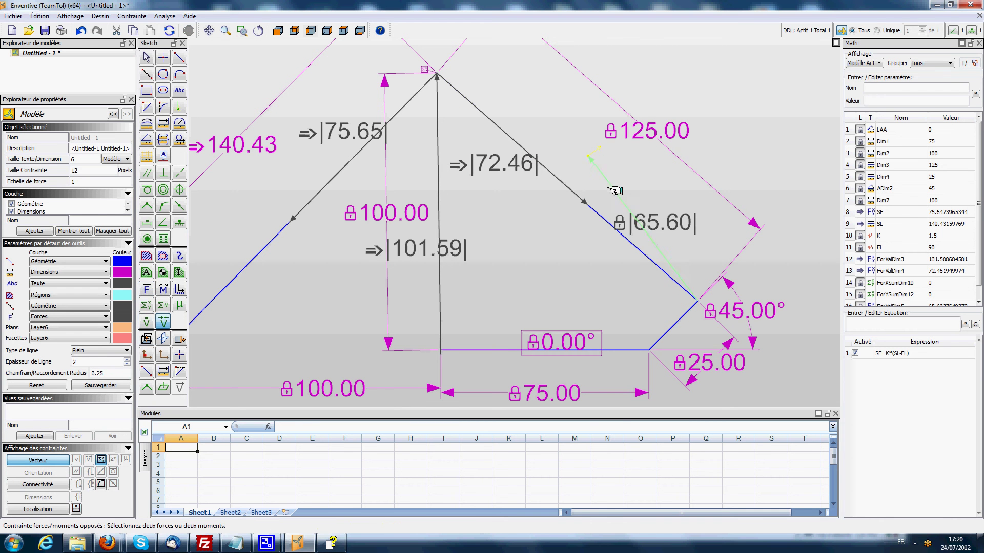
{"action": "left_click", "coordinate": [617, 194]}
{"action": "left_click", "coordinate": [497, 130]}
Place a moment at the crank pivot and lock its value at 1.00.
{"action": "left_click", "coordinate": [146, 57]}
{"action": "left_click", "coordinate": [38, 460]}
{"action": "left_click", "coordinate": [162, 289]}
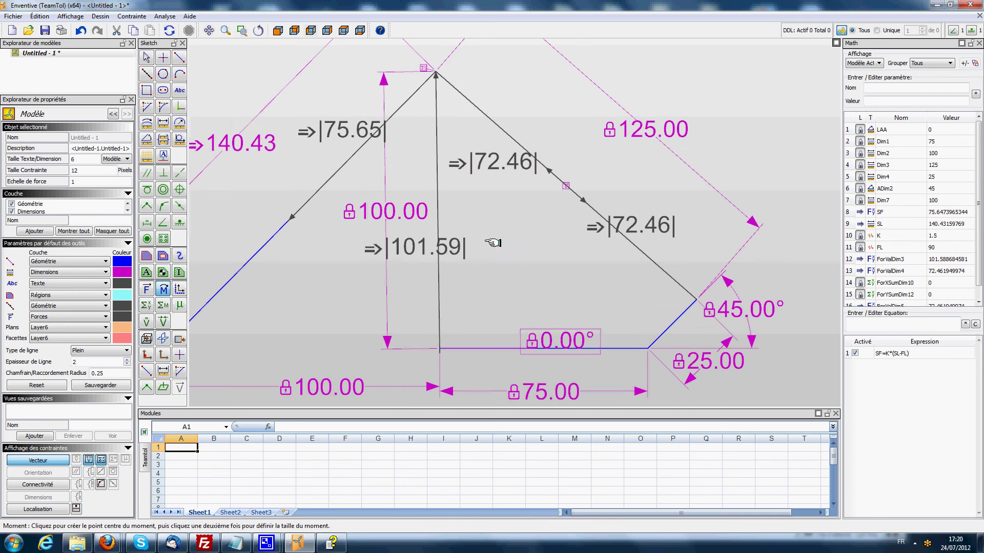
{"action": "left_click", "coordinate": [623, 283]}
{"action": "left_click", "coordinate": [622, 374]}
{"action": "left_click", "coordinate": [146, 58]}
{"action": "scroll", "coordinate": [501, 193], "scroll_direction": "down", "scroll_amount": 1}
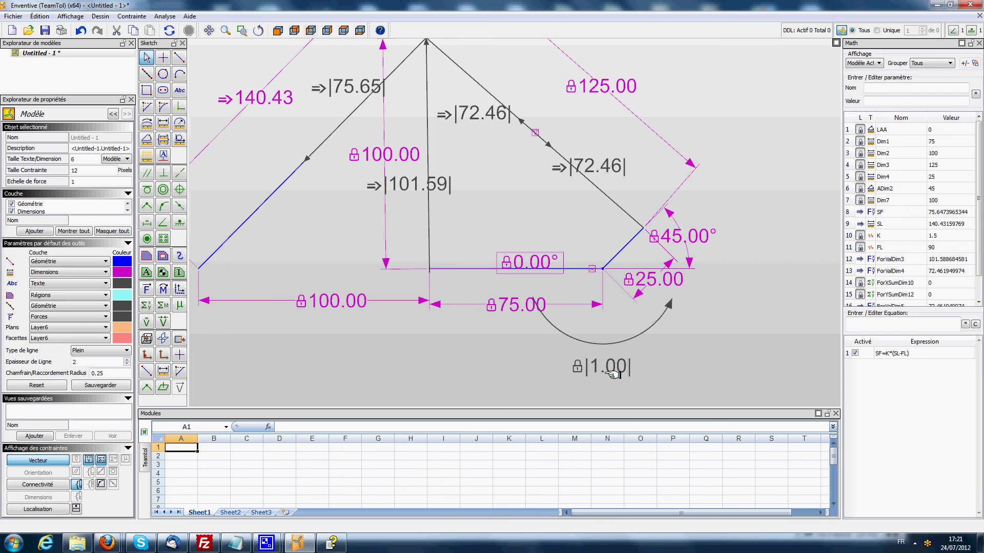
{"action": "right_click", "coordinate": [617, 382]}
{"action": "left_click", "coordinate": [650, 401]}
{"action": "left_click", "coordinate": [693, 401]}
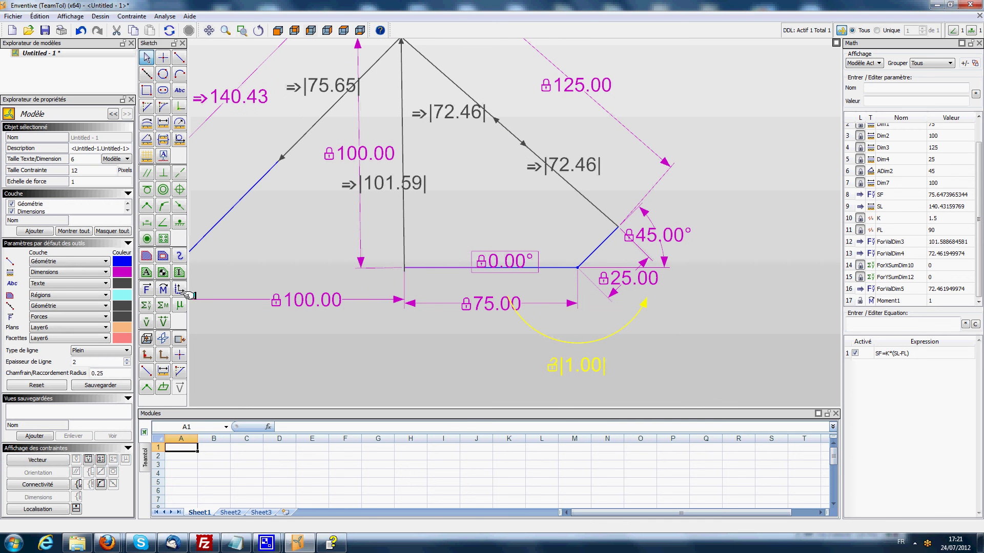
Balance the moment against the lower 72.46 link force about the crank pivot, solving to 1807.54.
{"action": "left_click", "coordinate": [163, 306]}
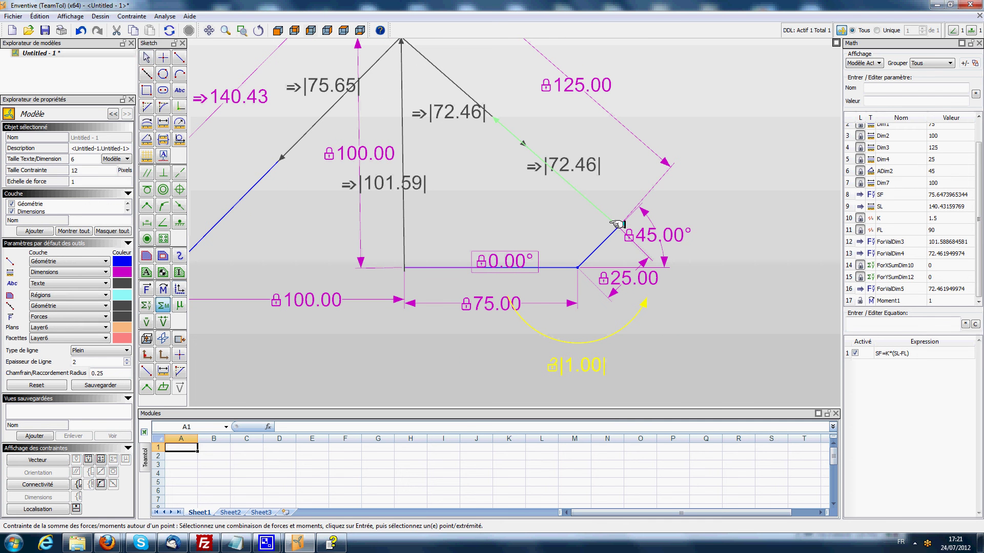
{"action": "left_click", "coordinate": [578, 191]}
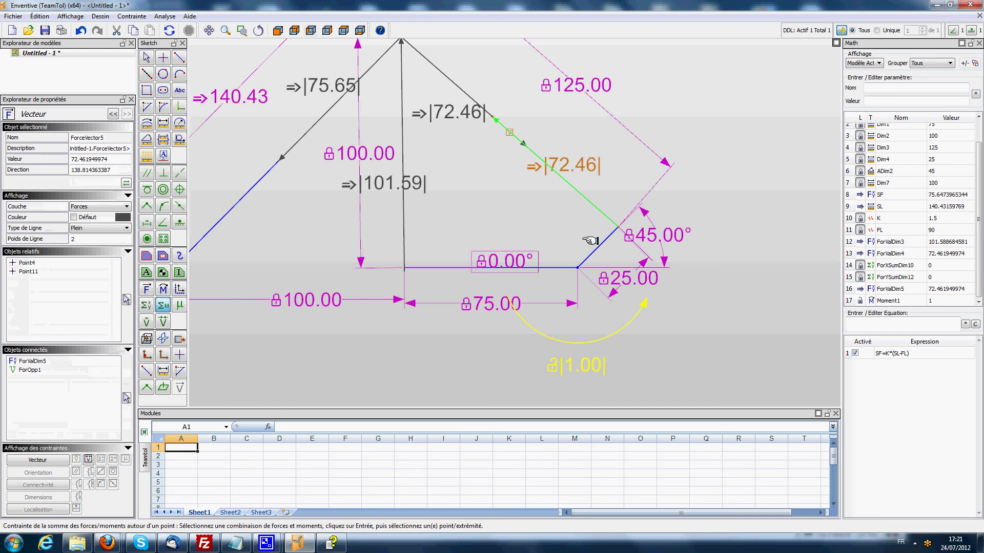
{"action": "left_click", "coordinate": [606, 338]}
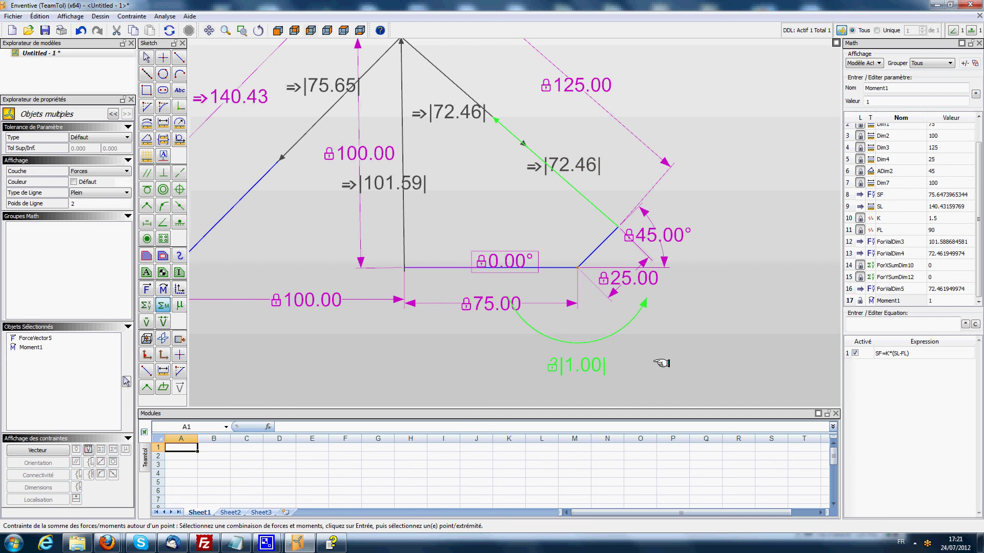
{"action": "key", "text": "Return"}
{"action": "left_click", "coordinate": [578, 267]}
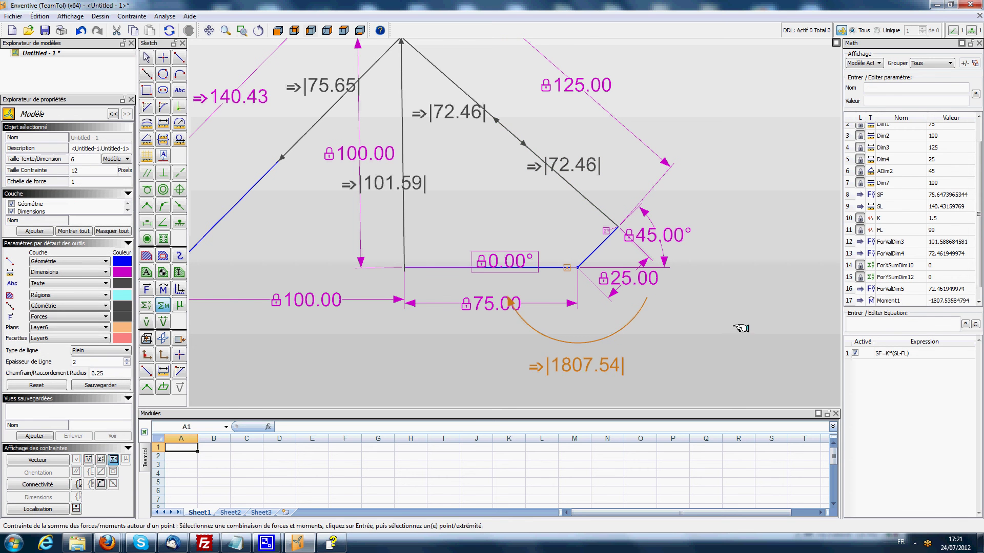
Select the 45.00° crank angle and scroll its value so the linkage and moment re-solve.
{"action": "key", "text": "Escape"}
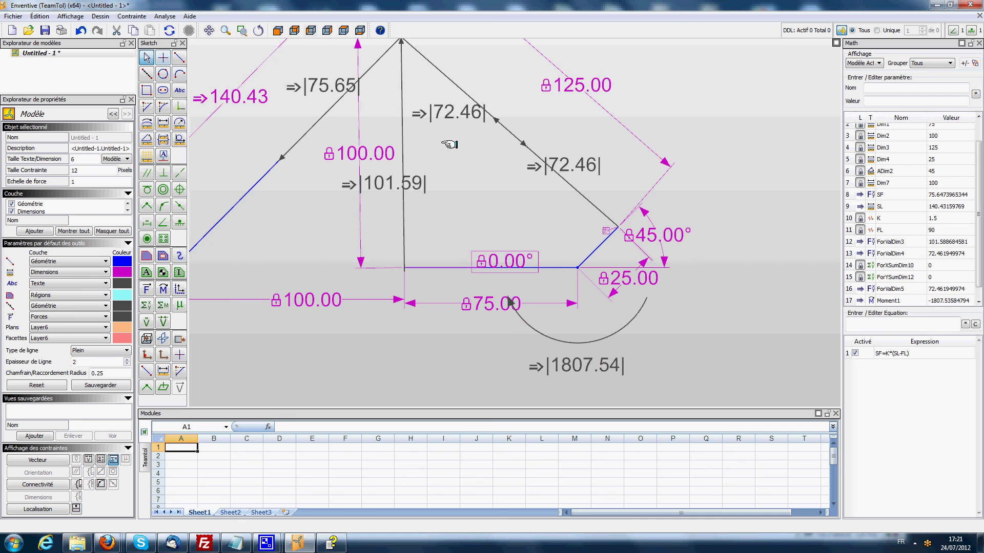
{"action": "scroll", "coordinate": [450, 145], "scroll_direction": "down", "scroll_amount": 1}
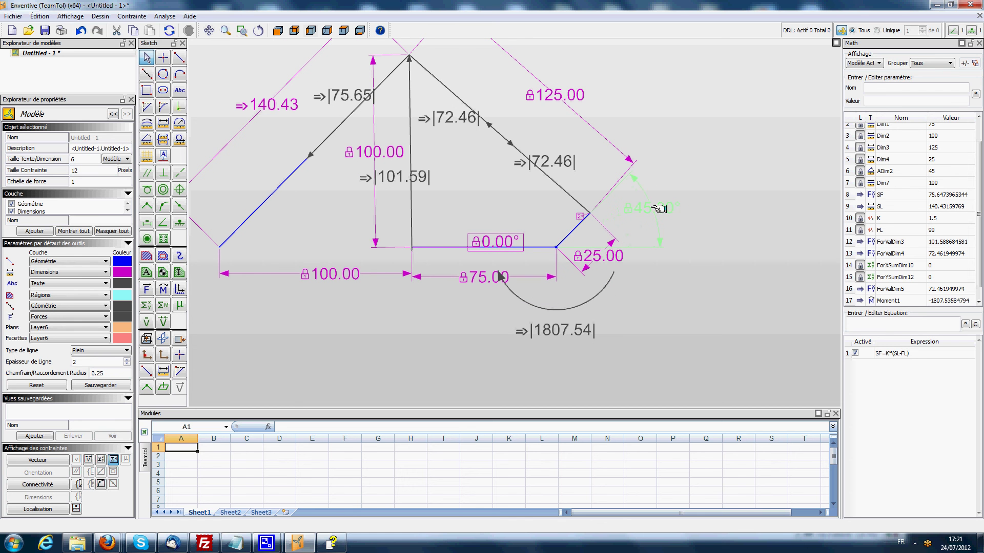
{"action": "left_click", "coordinate": [656, 206]}
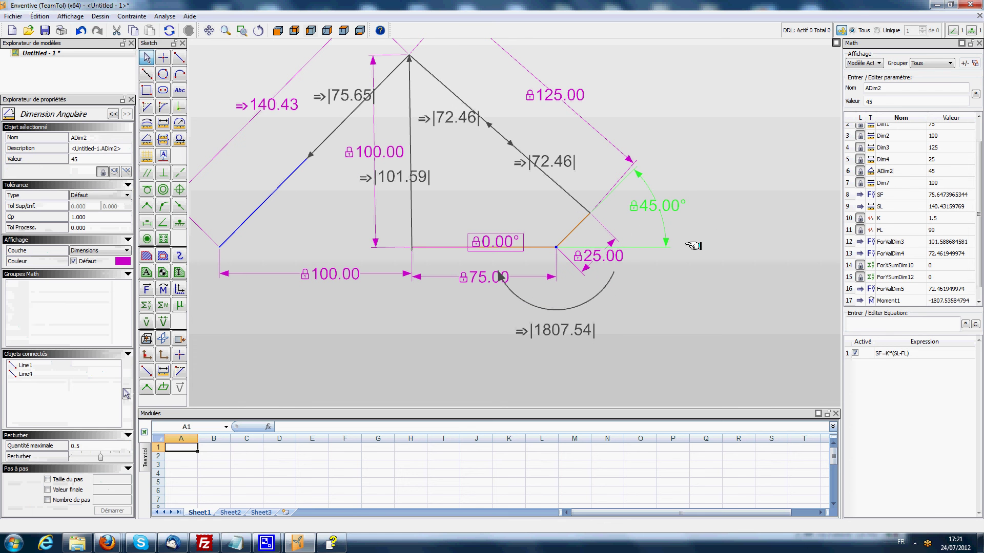
{"action": "scroll", "coordinate": [693, 246], "scroll_direction": "up", "scroll_amount": 12}
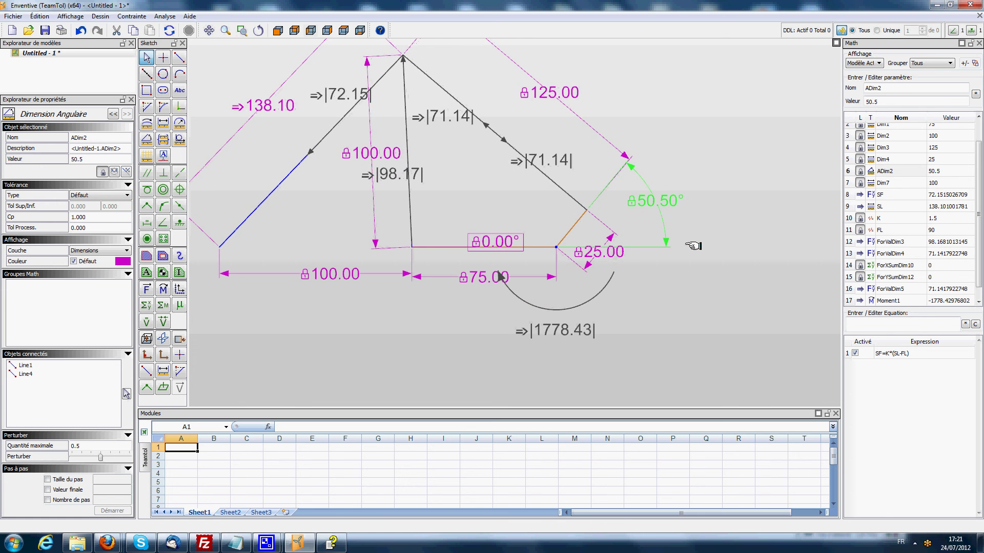